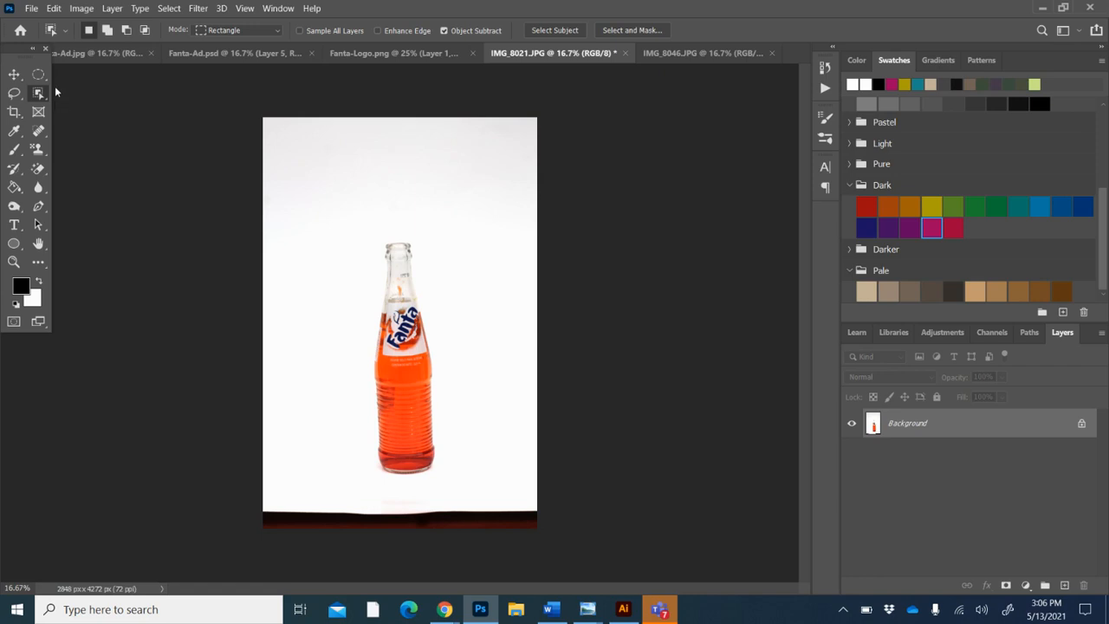
click(31, 9)
click(39, 24)
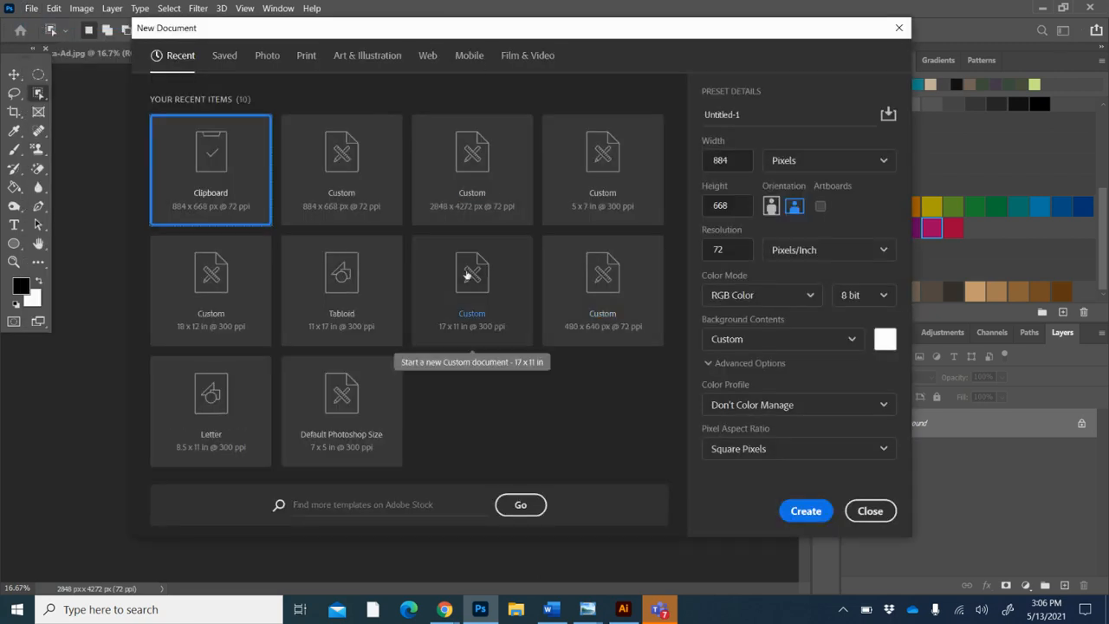
click(870, 510)
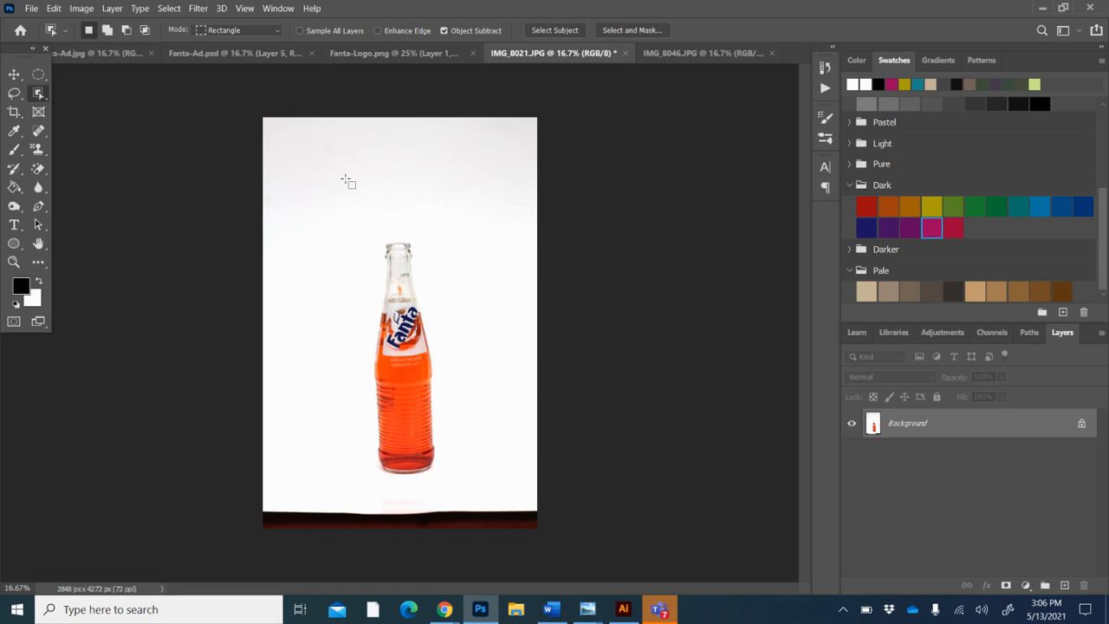
Select the entire canvas of the bottle photo and copy it.
click(909, 424)
key(ctrl+a)
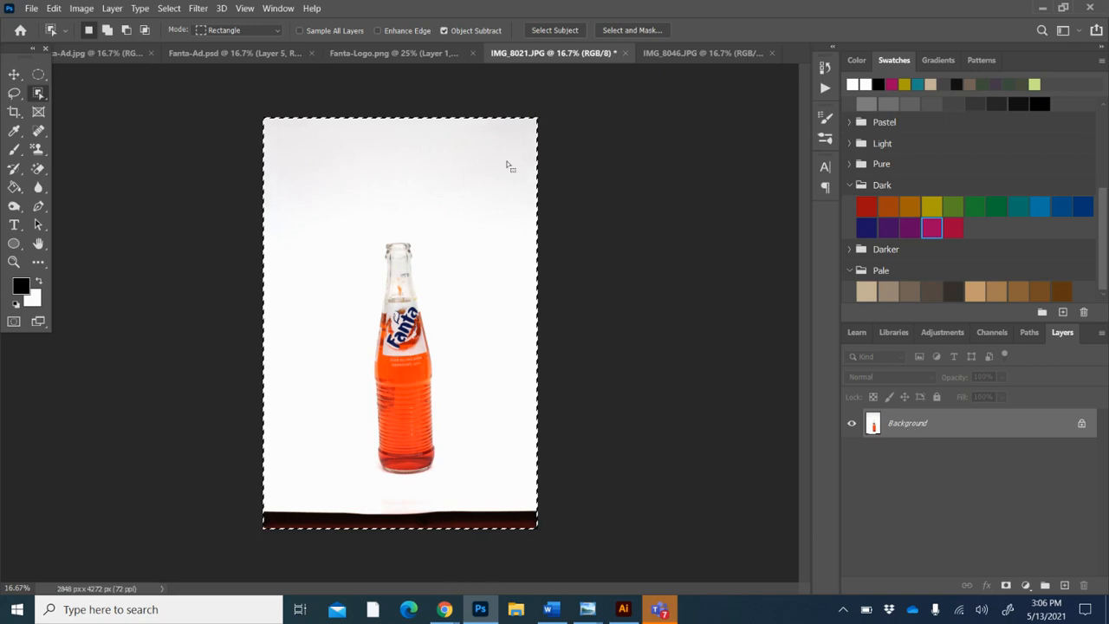
click(54, 8)
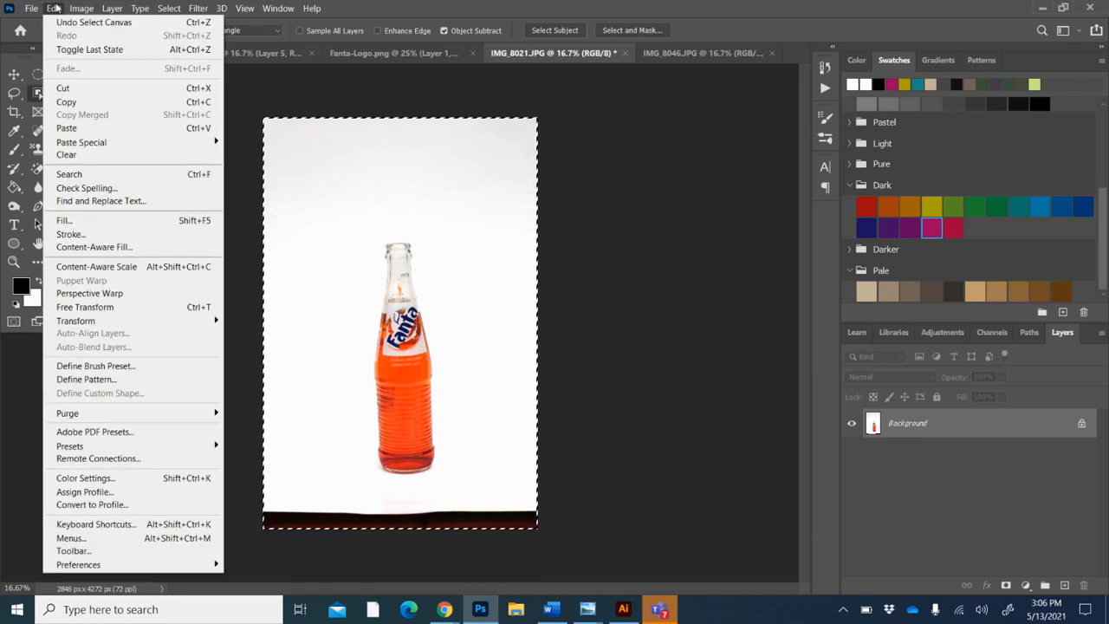
click(73, 102)
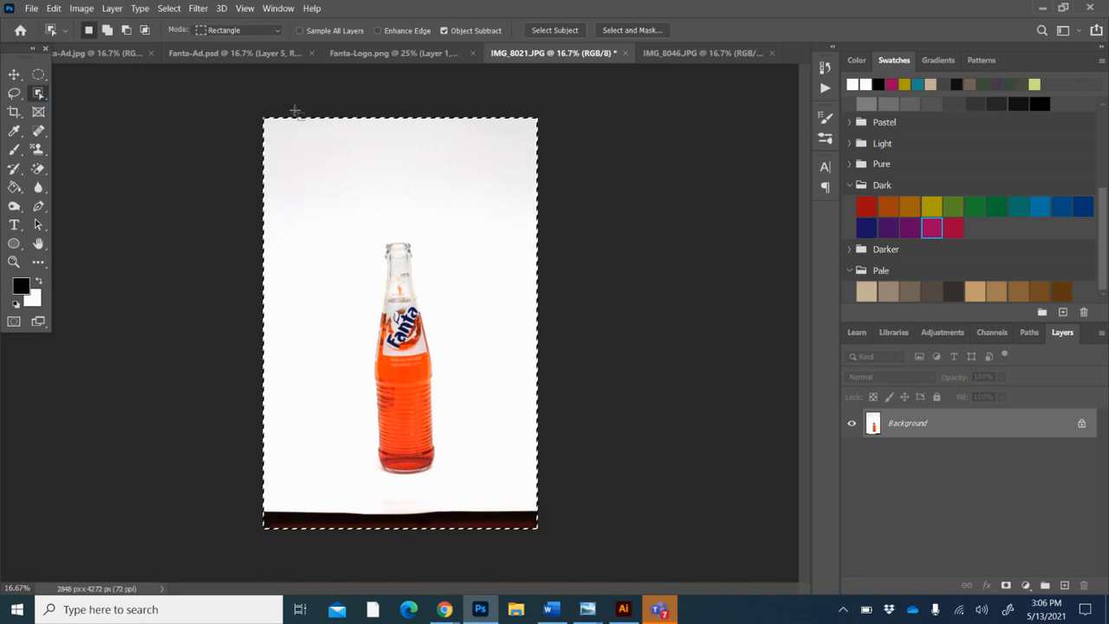
Create a new document from the Clipboard preset, 2848 x 4272 pixels at 72 pixels/inch in RGB Color.
click(29, 8)
click(36, 22)
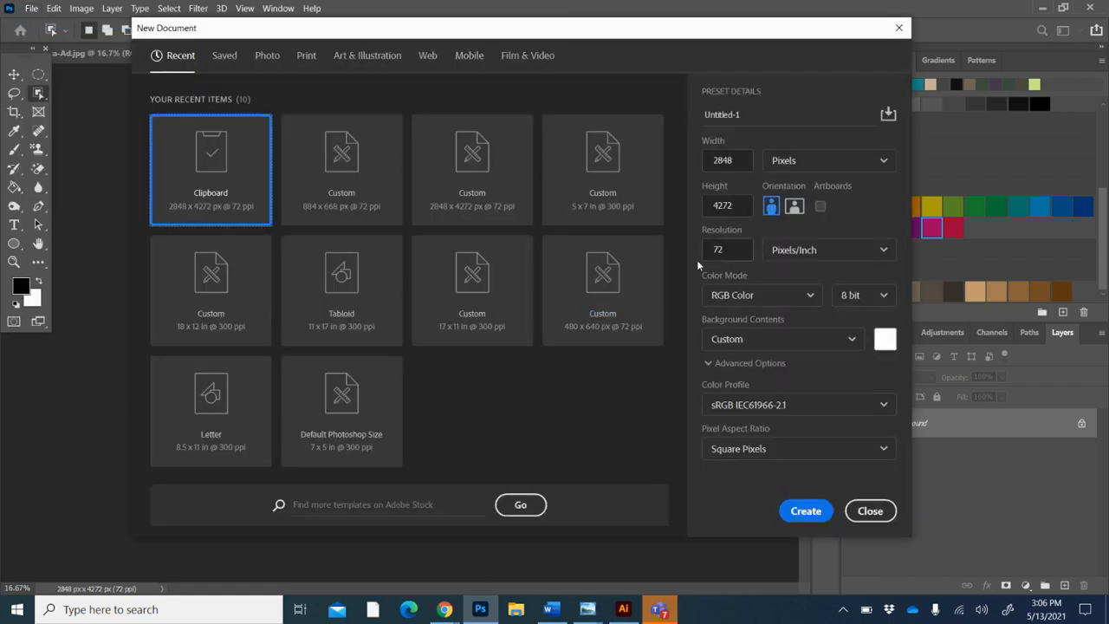
click(807, 511)
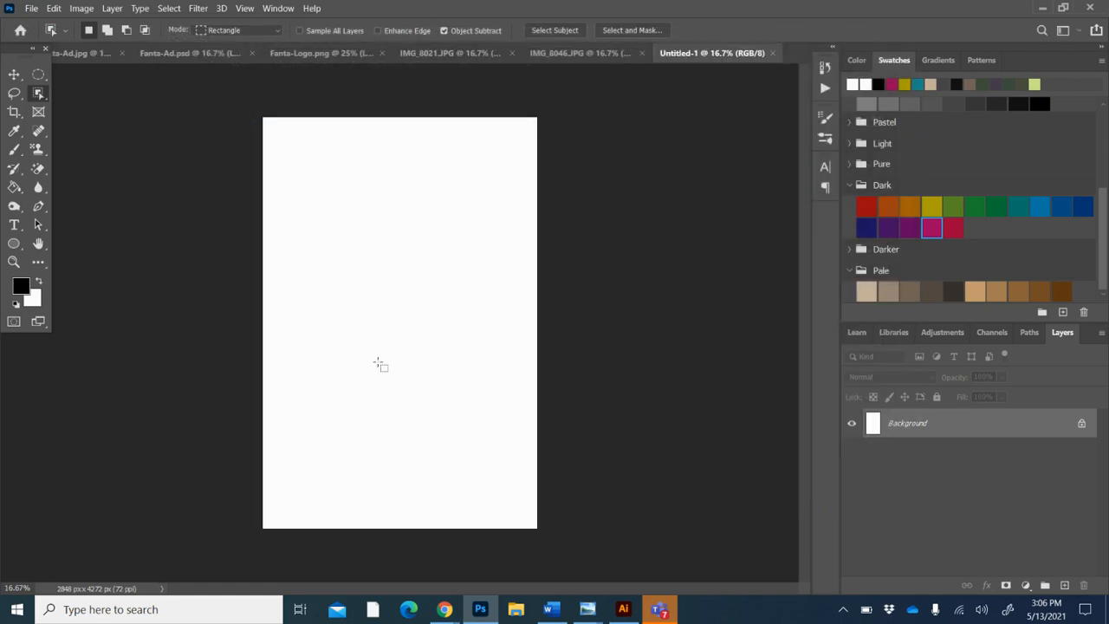
Try pasting the orange fruit photo from IMG_8046.JPG into the new document, compare it with the original, and undo the paste.
click(595, 56)
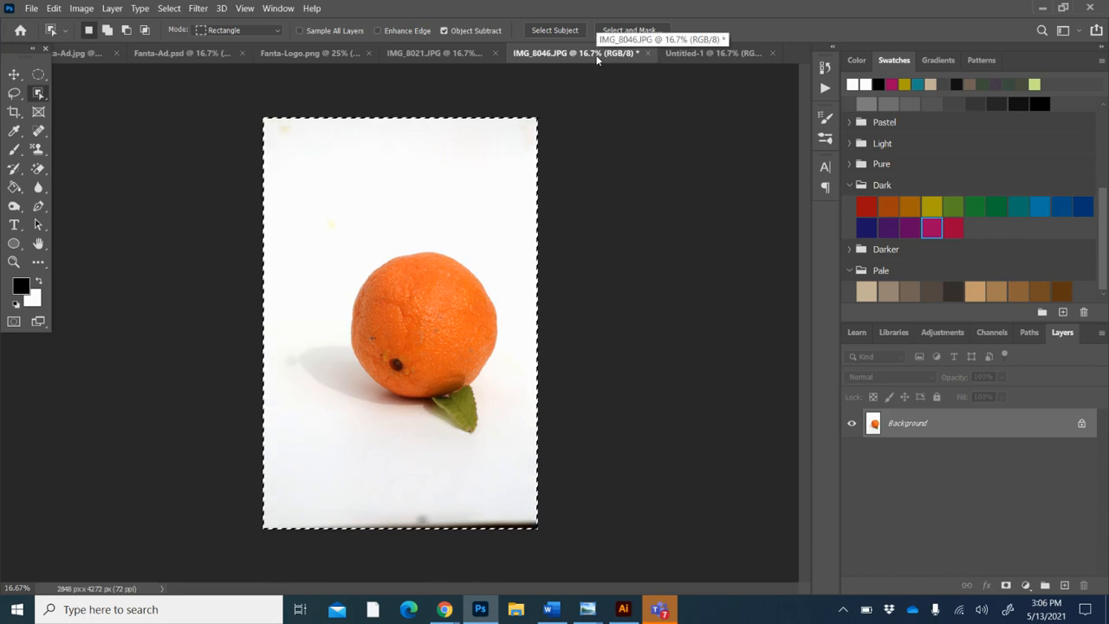
click(685, 53)
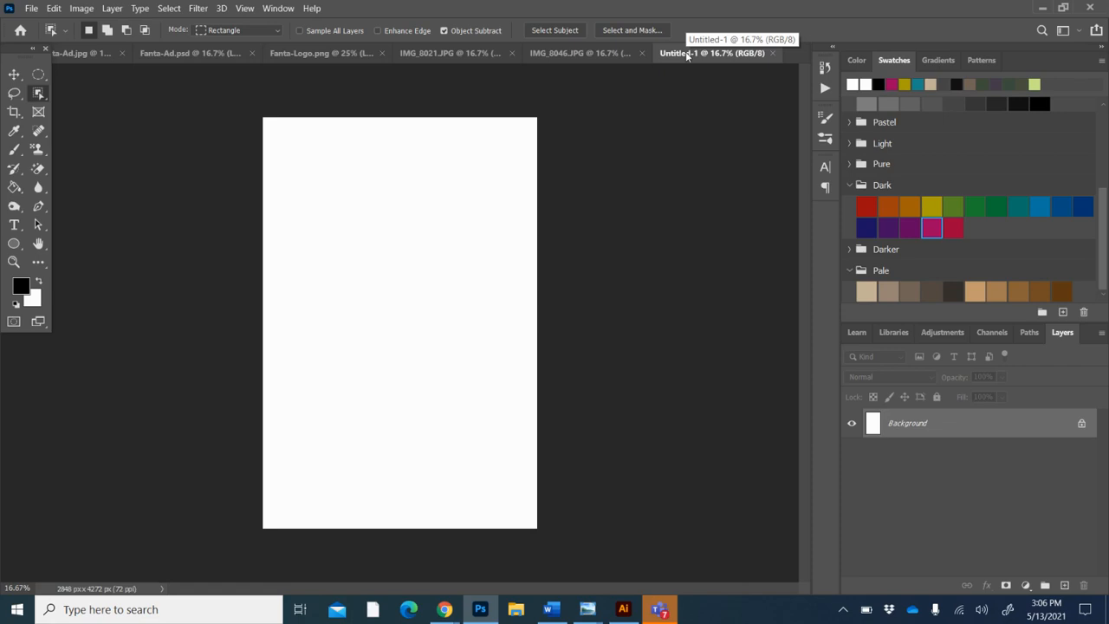
key(ctrl+v)
click(561, 53)
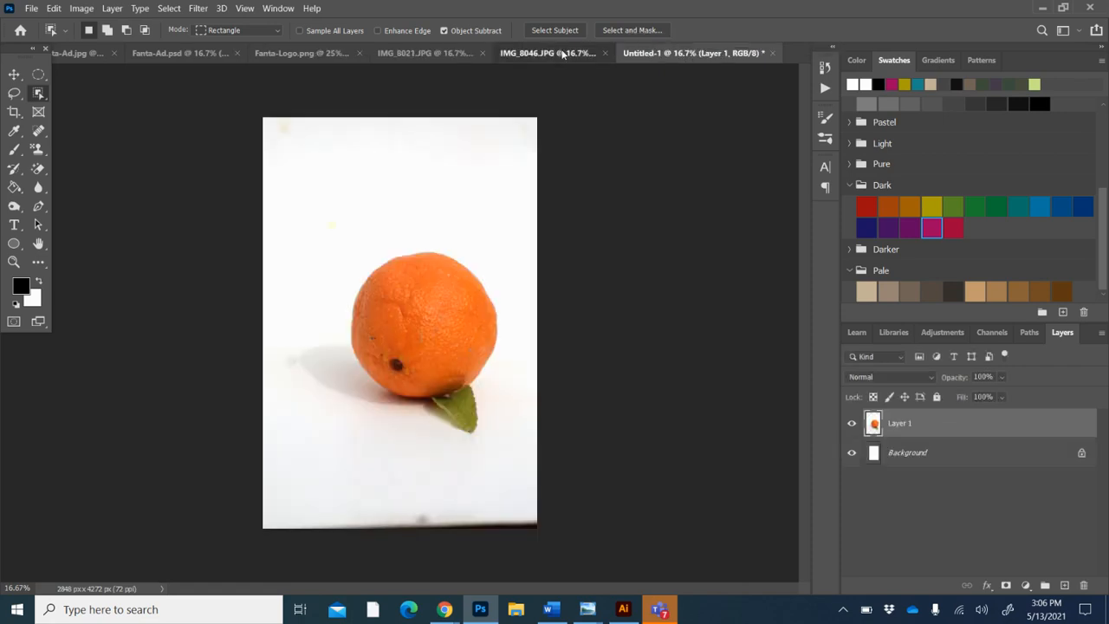
click(706, 57)
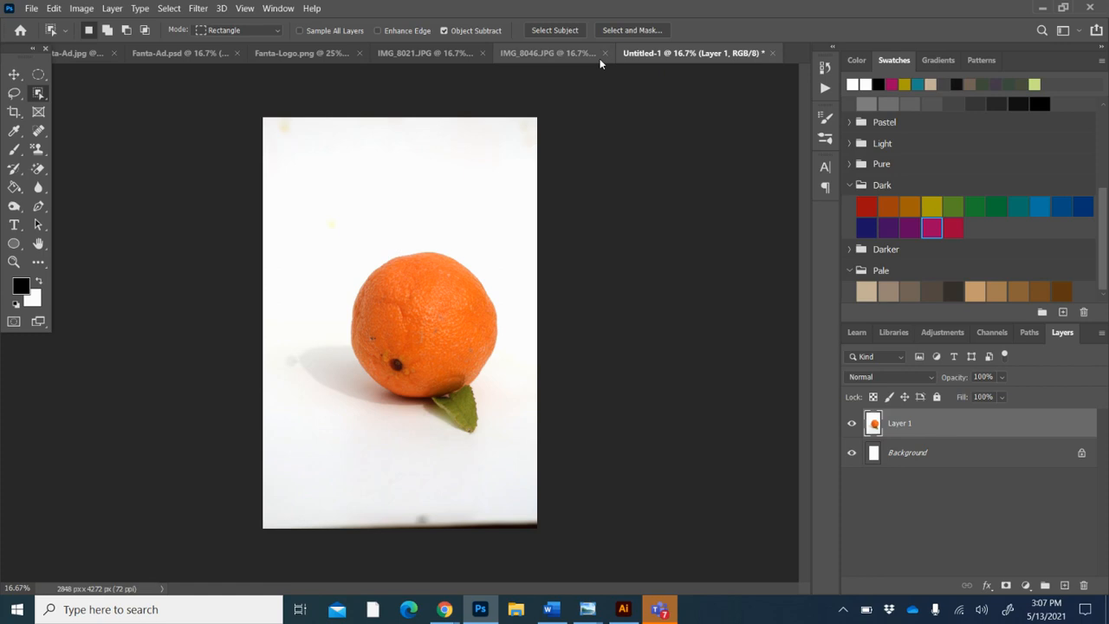
click(550, 54)
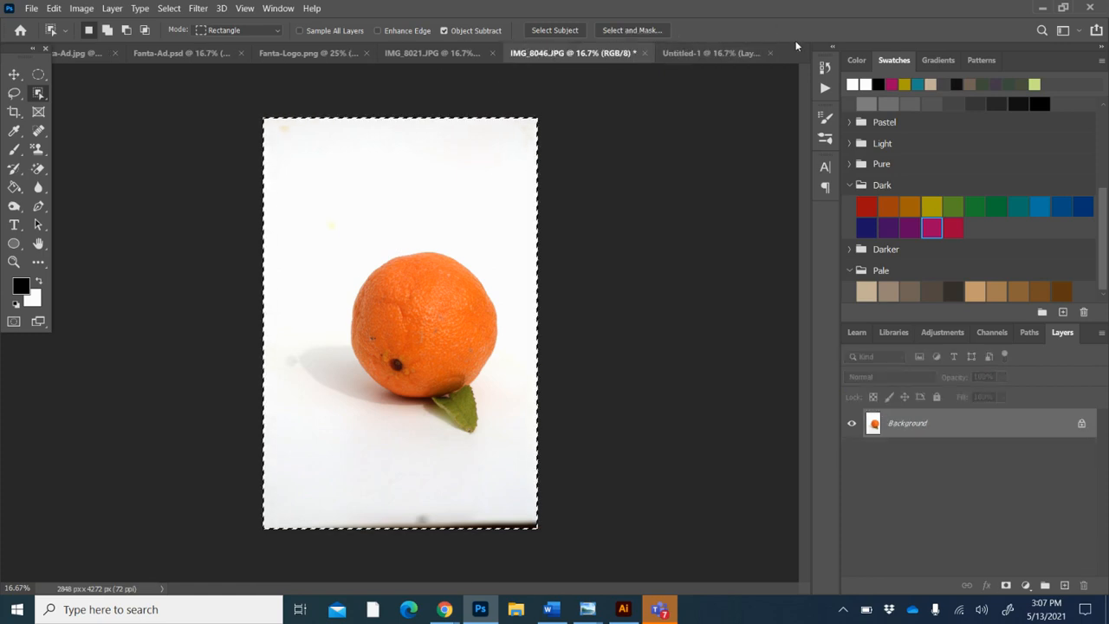
click(734, 52)
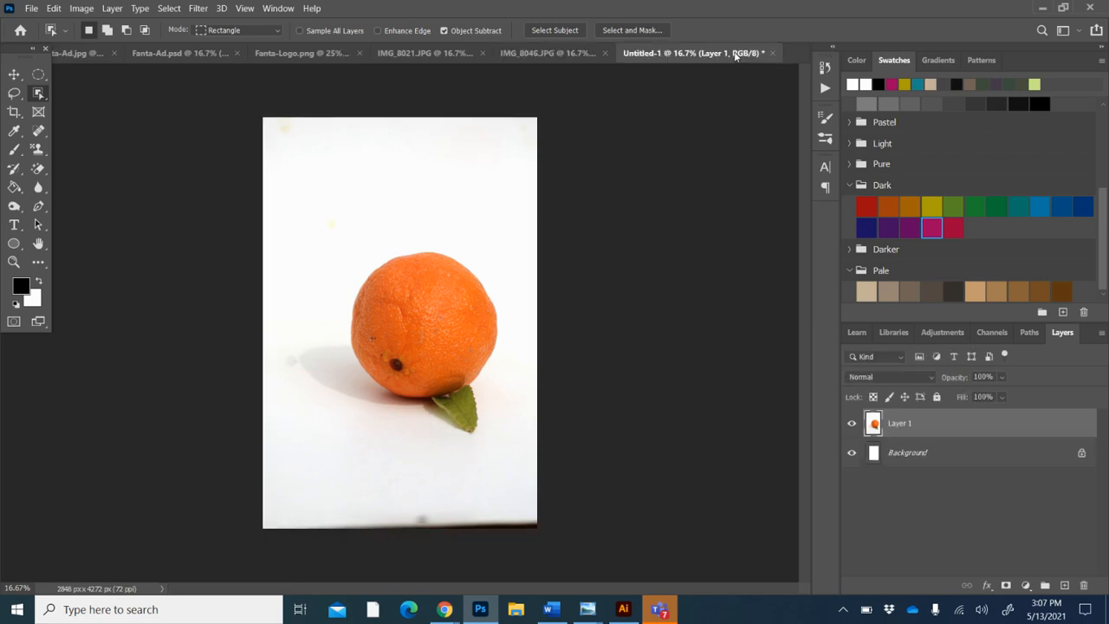
key(ctrl+z)
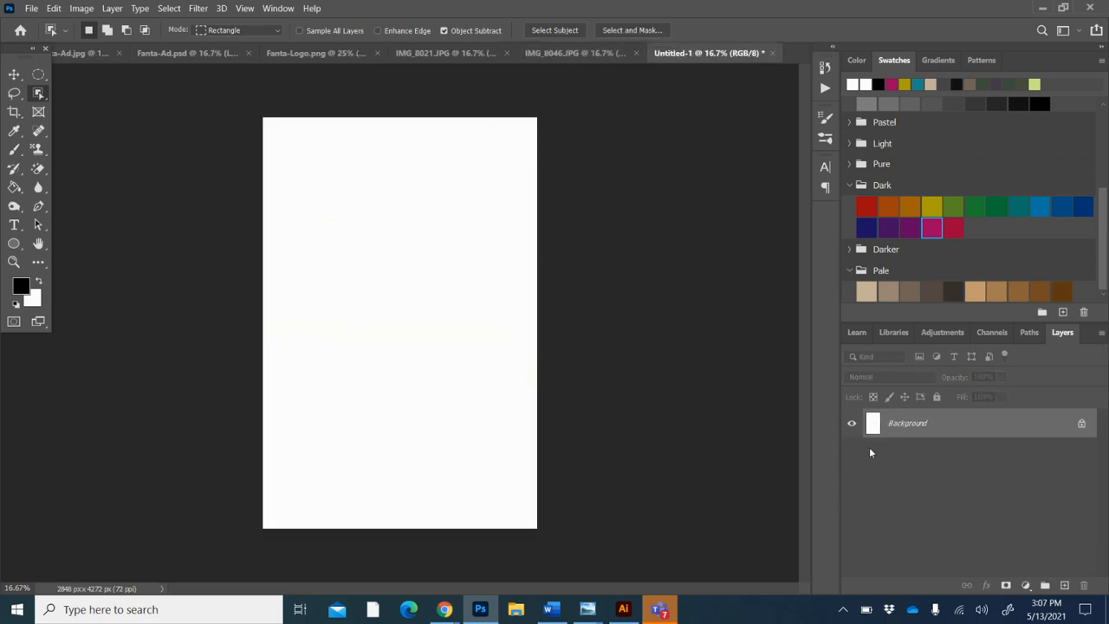
Add a new layer above the background and fill it with the orange swatch from the Dark group using the Paint Bucket.
click(1064, 585)
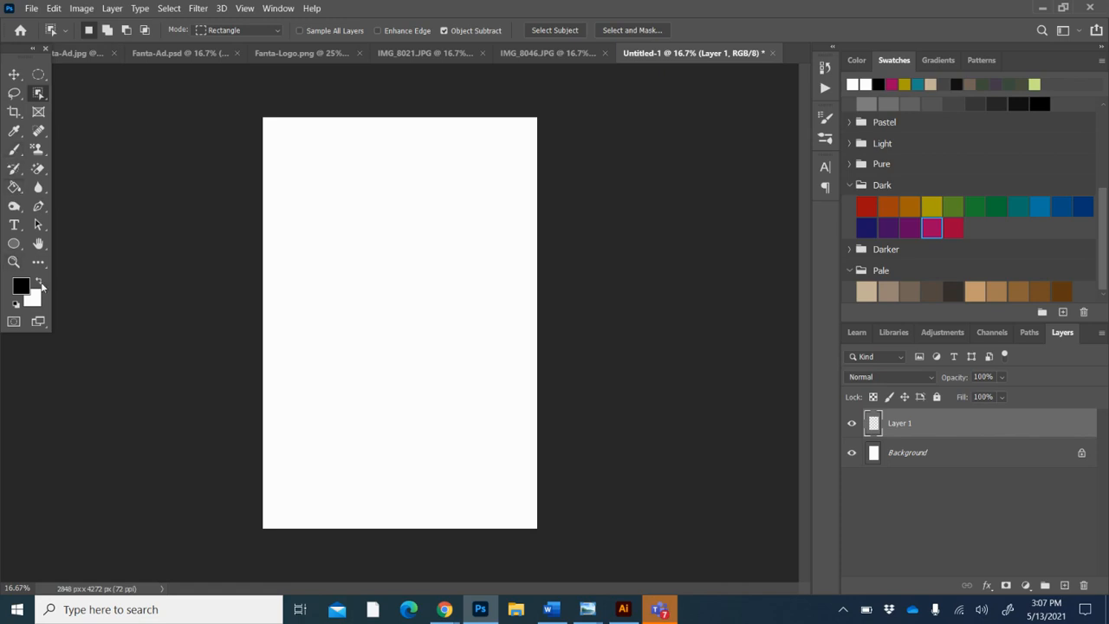
click(14, 187)
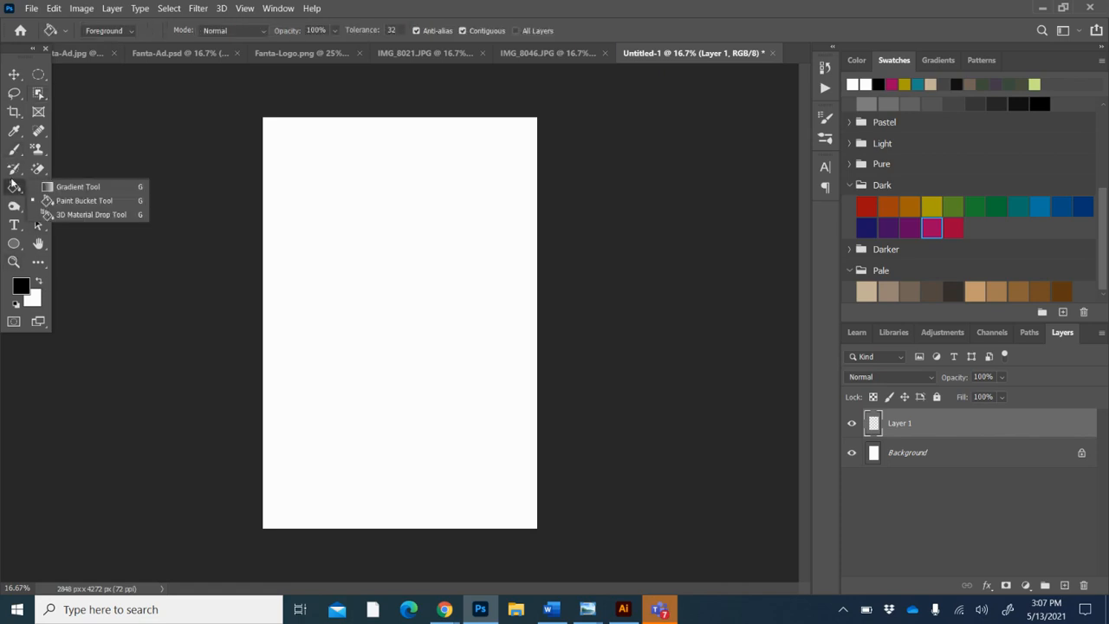
click(54, 193)
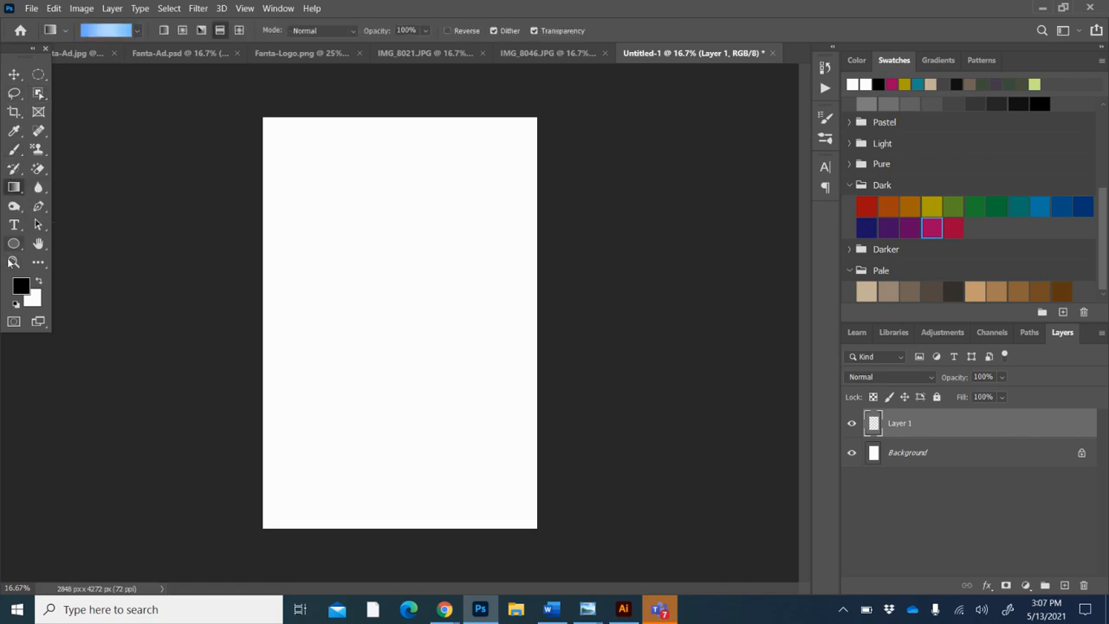
click(16, 192)
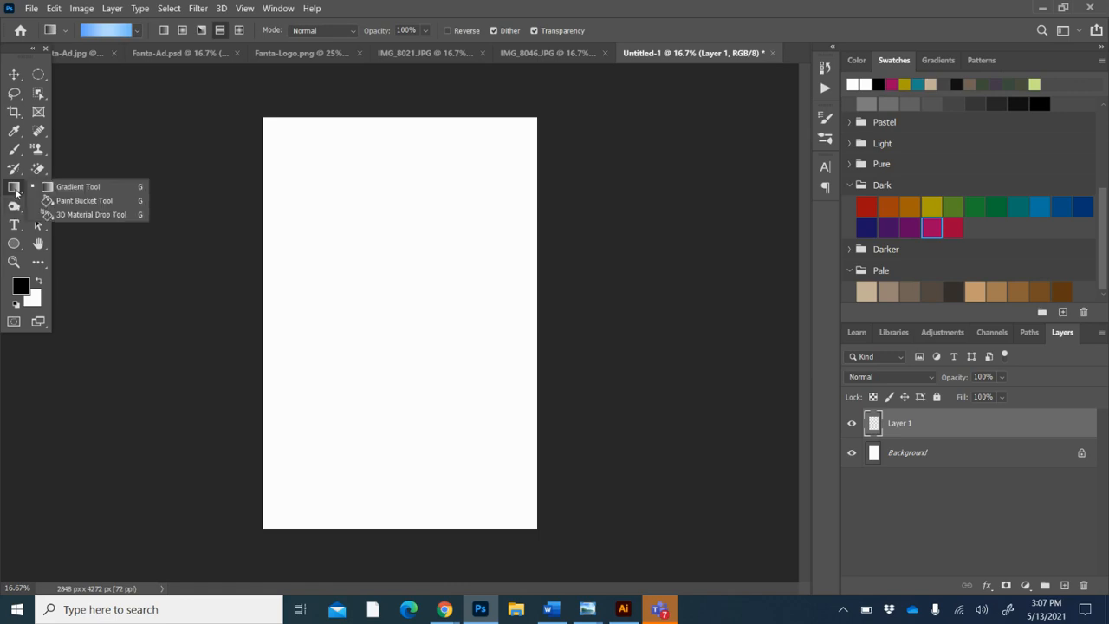
click(57, 201)
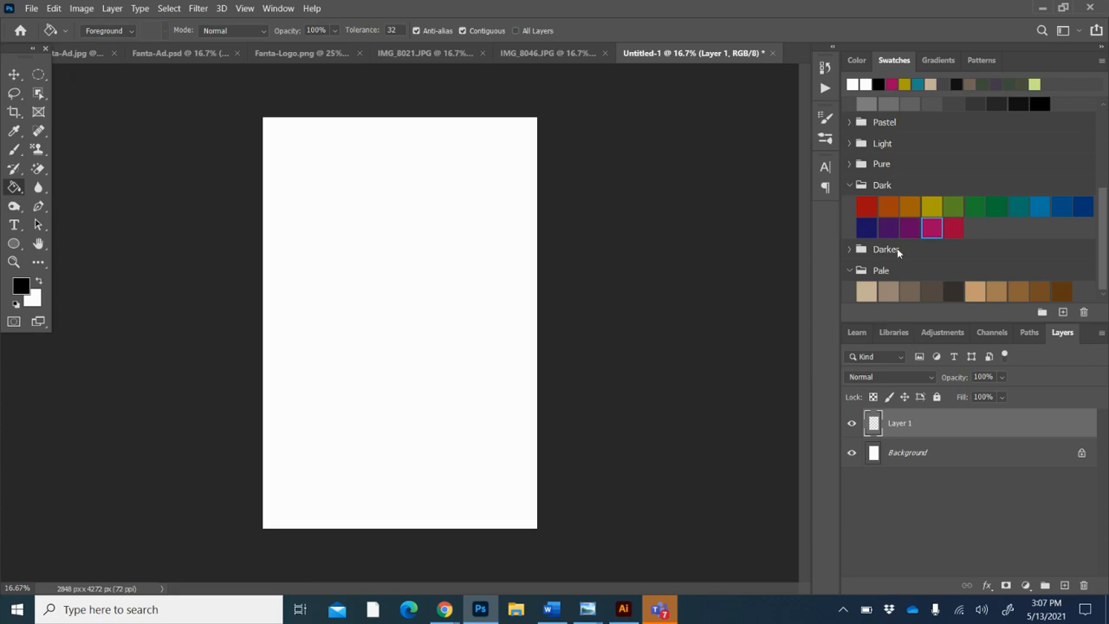
click(885, 205)
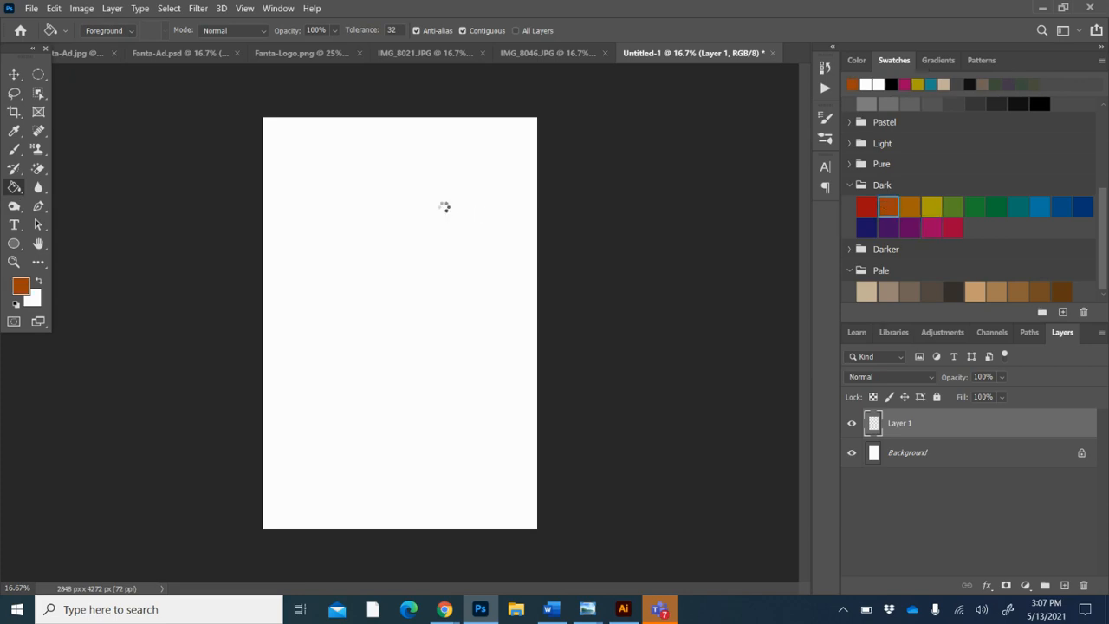
click(444, 211)
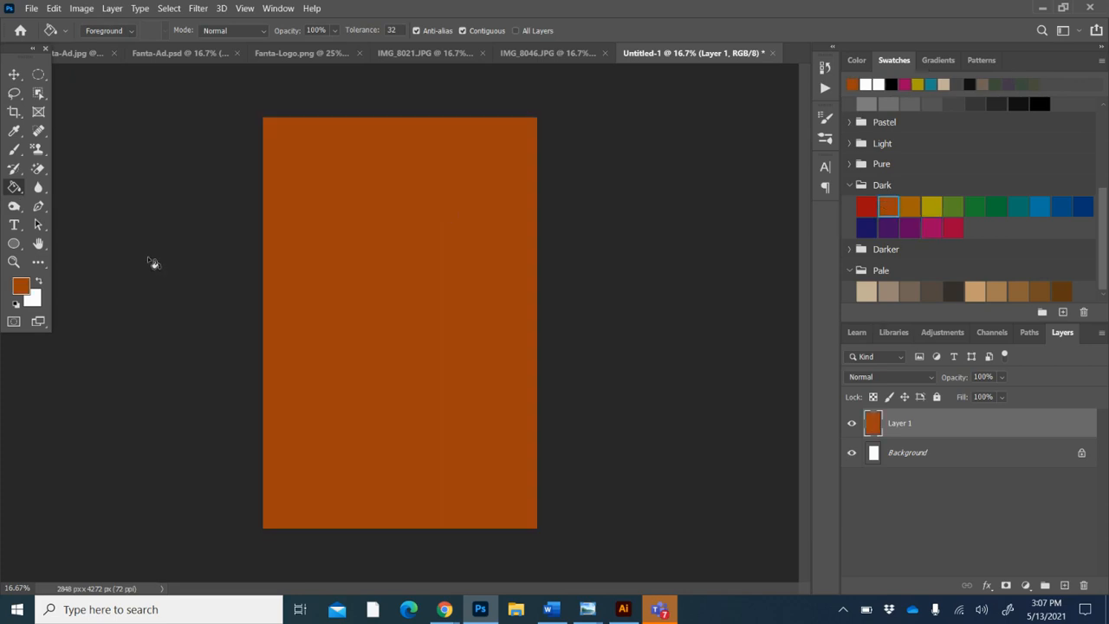
Sample the bright orange from the circle in Fanta-Logo.png and refill Layer 1 of Untitled-1 with it.
click(321, 53)
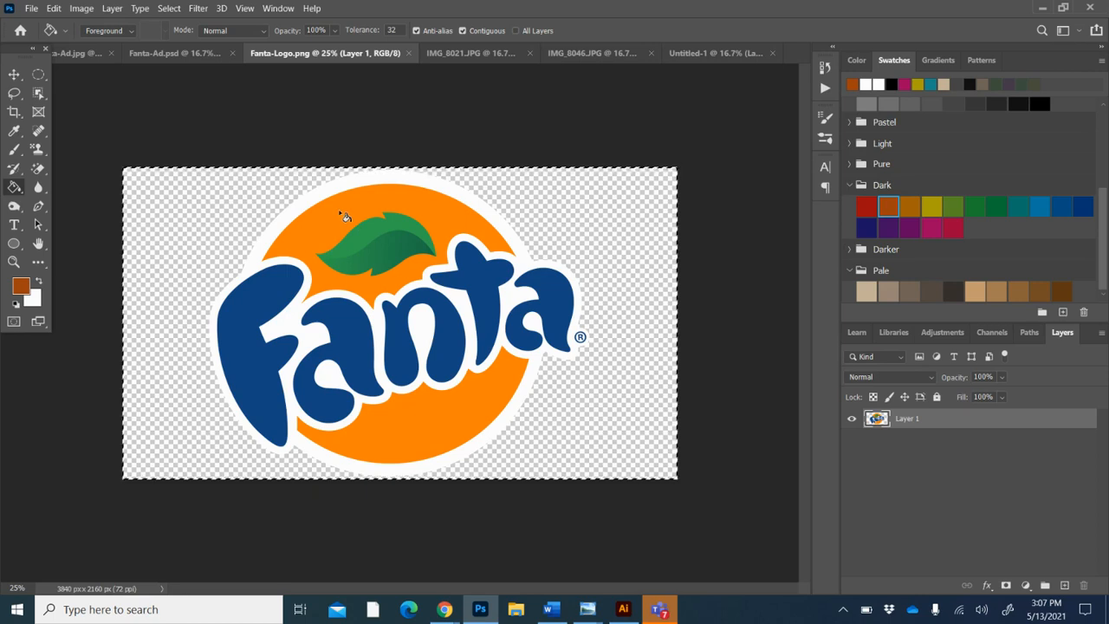
click(15, 133)
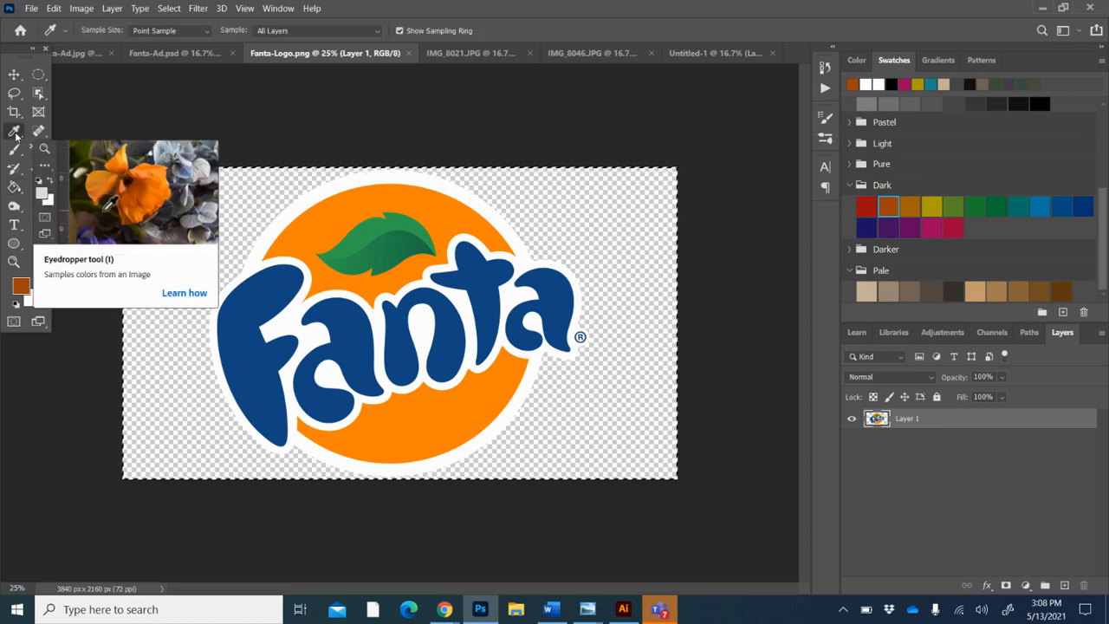
click(344, 201)
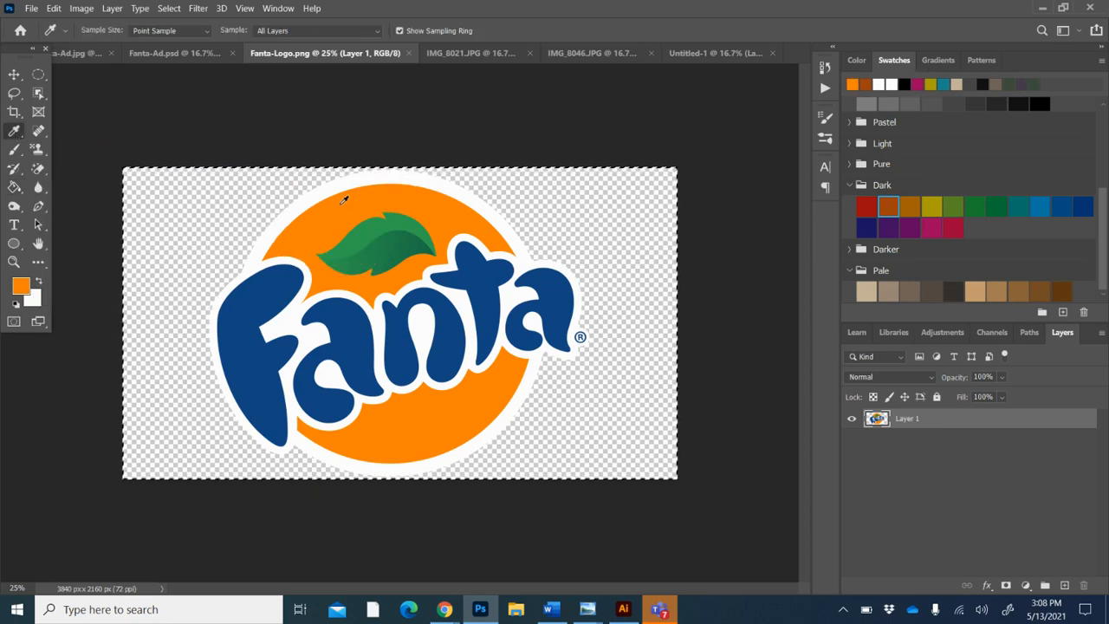
click(722, 45)
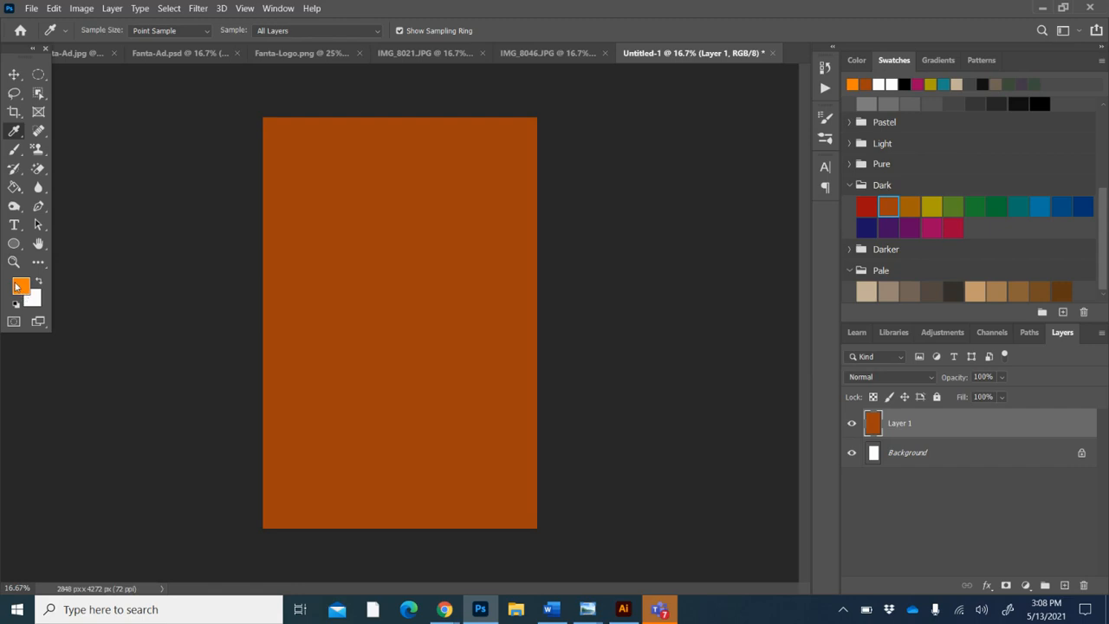
click(15, 188)
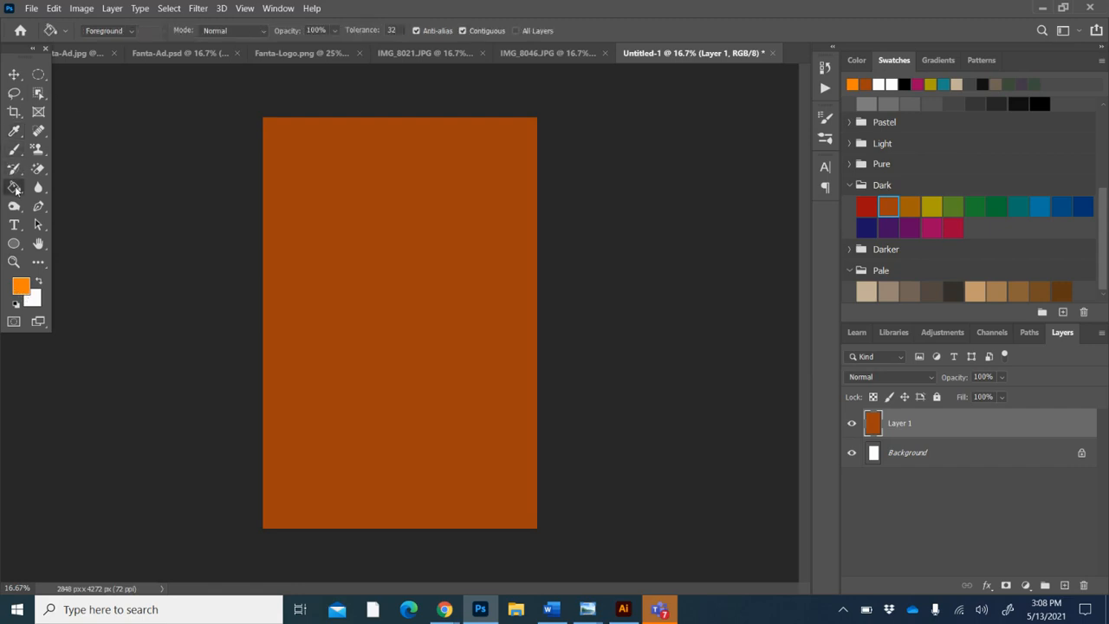
click(376, 268)
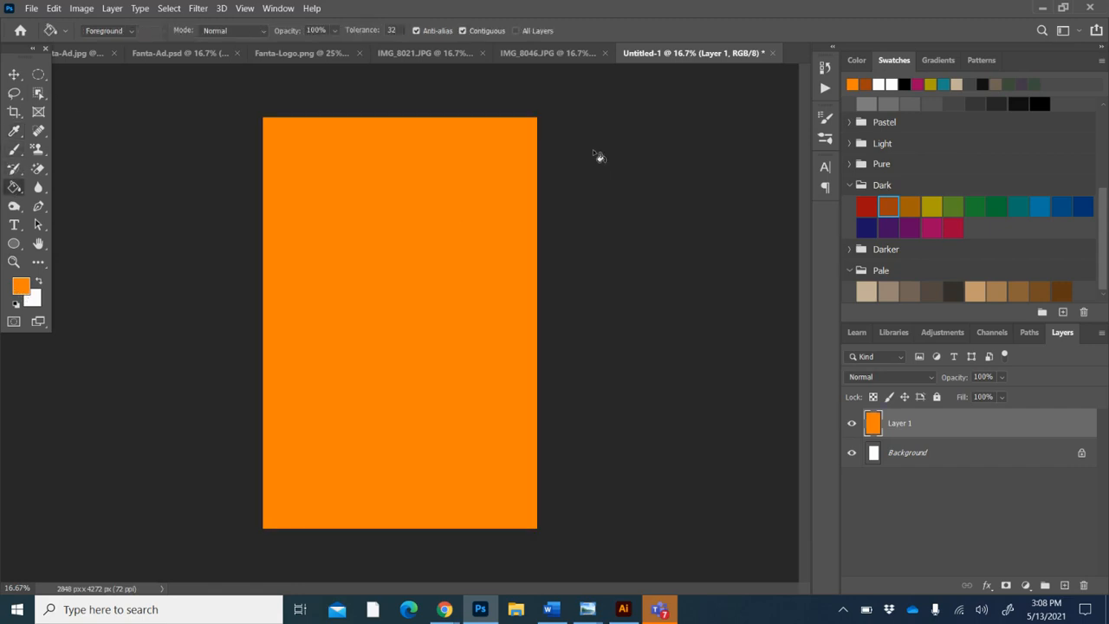
Try pasting the logo from Fanta-Logo.png over the orange fill in Untitled-1, and undo the paste.
click(329, 53)
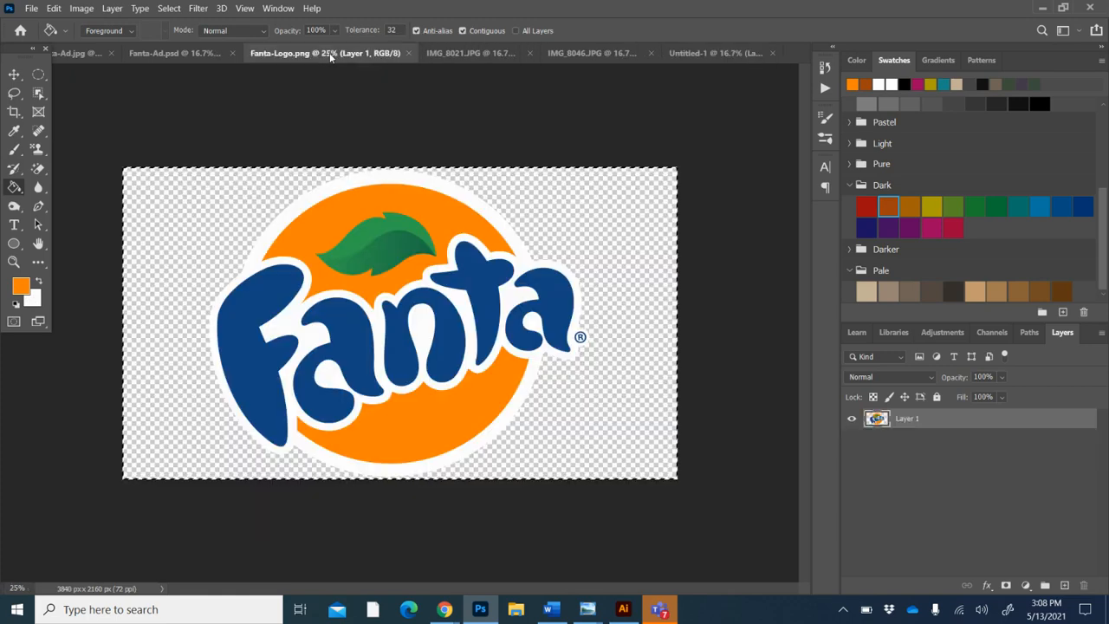
key(ctrl+c)
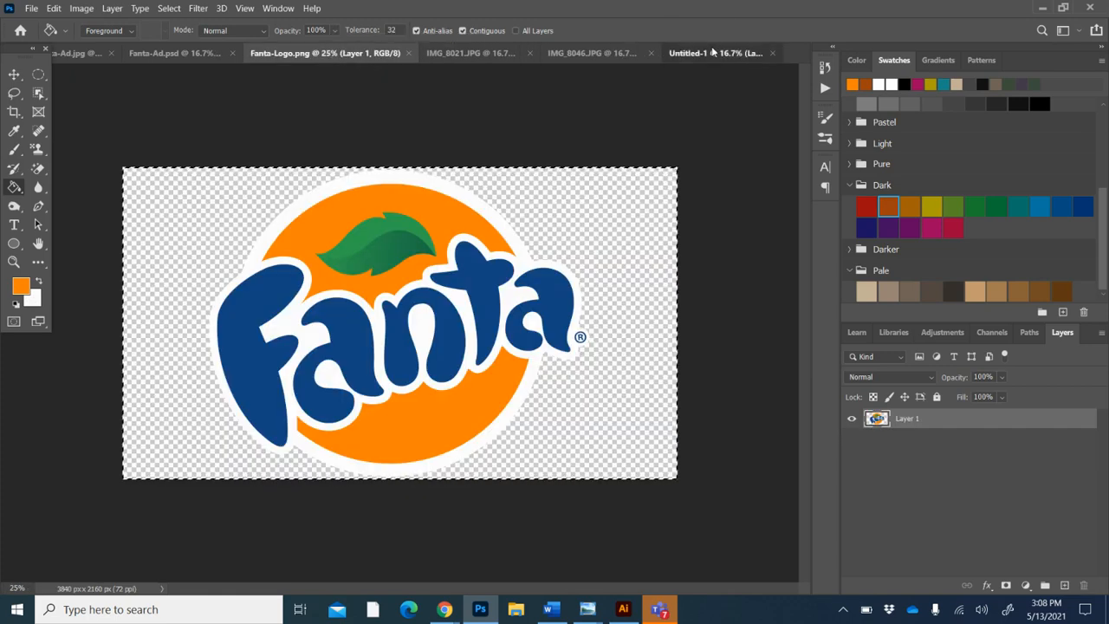
click(710, 52)
key(ctrl+v)
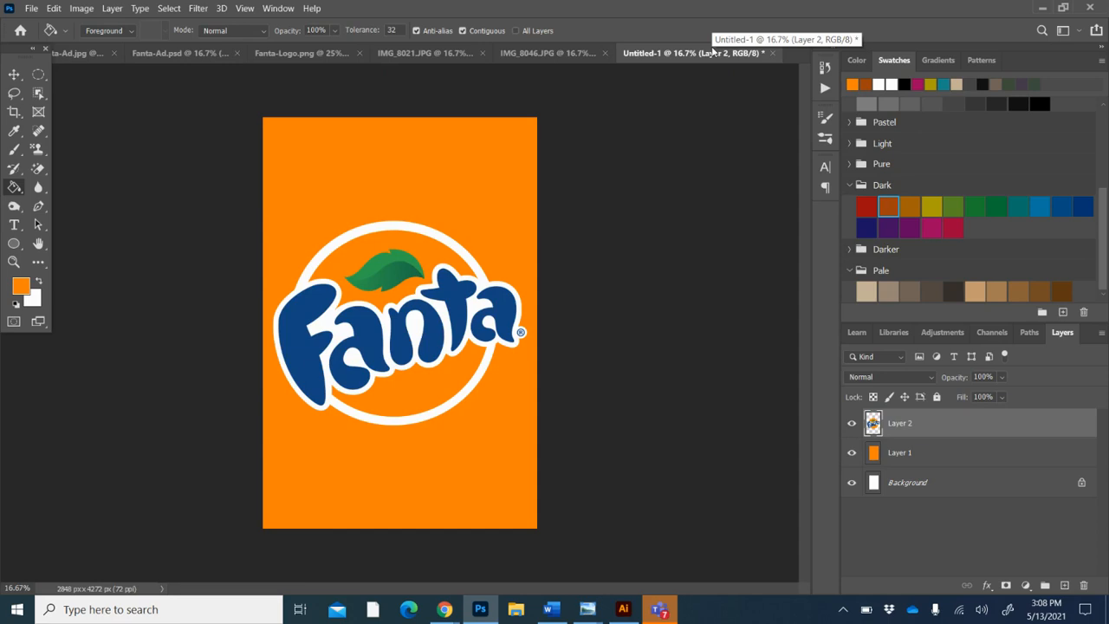
key(ctrl+z)
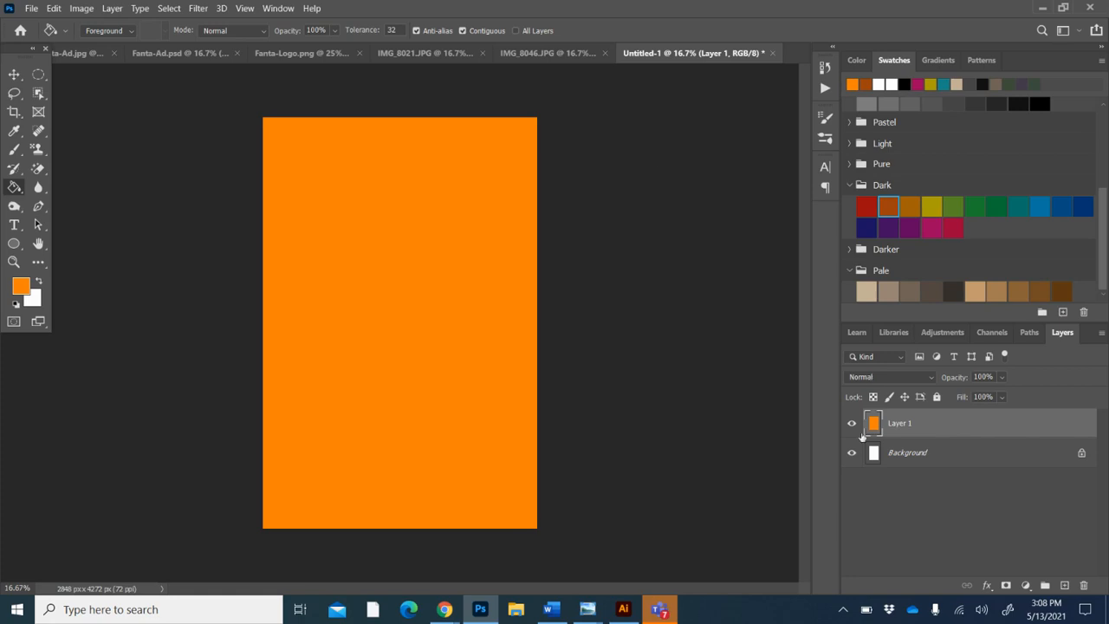
Draw a radial orange-to-white gradient on Layer 1 with the Gradient tool, from the upper middle of the canvas outward towards the lower right.
right_click(11, 187)
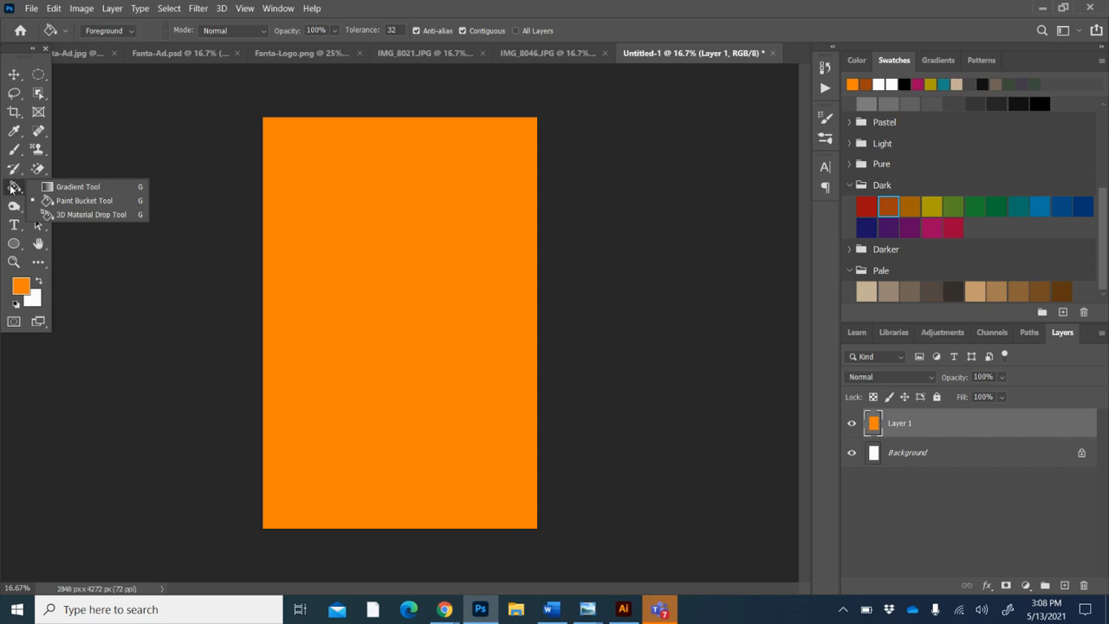
click(73, 188)
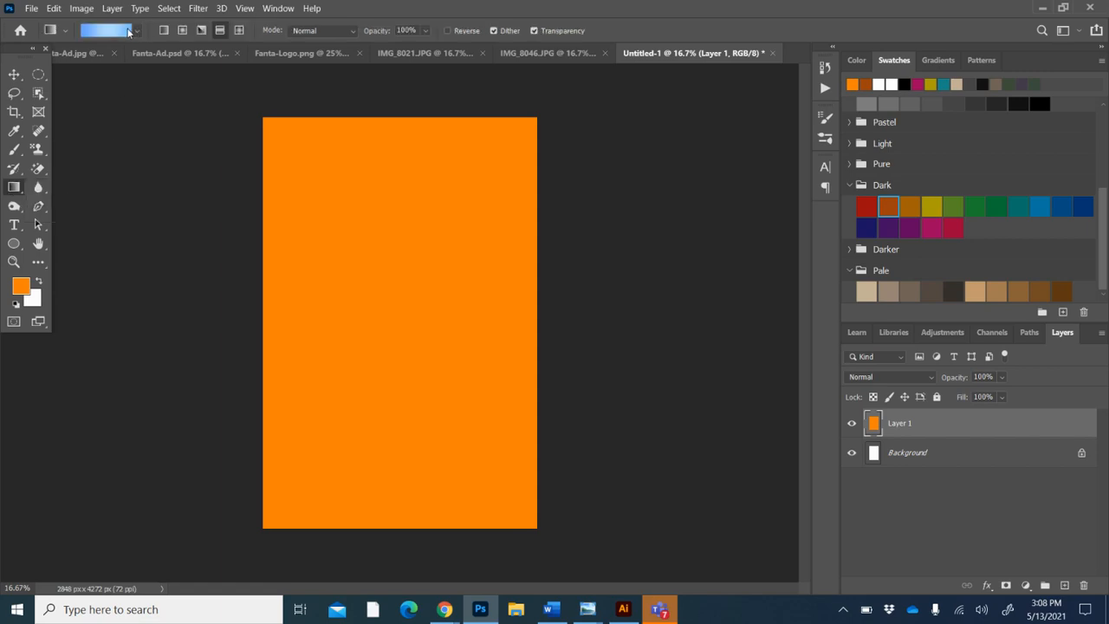
click(181, 31)
click(137, 32)
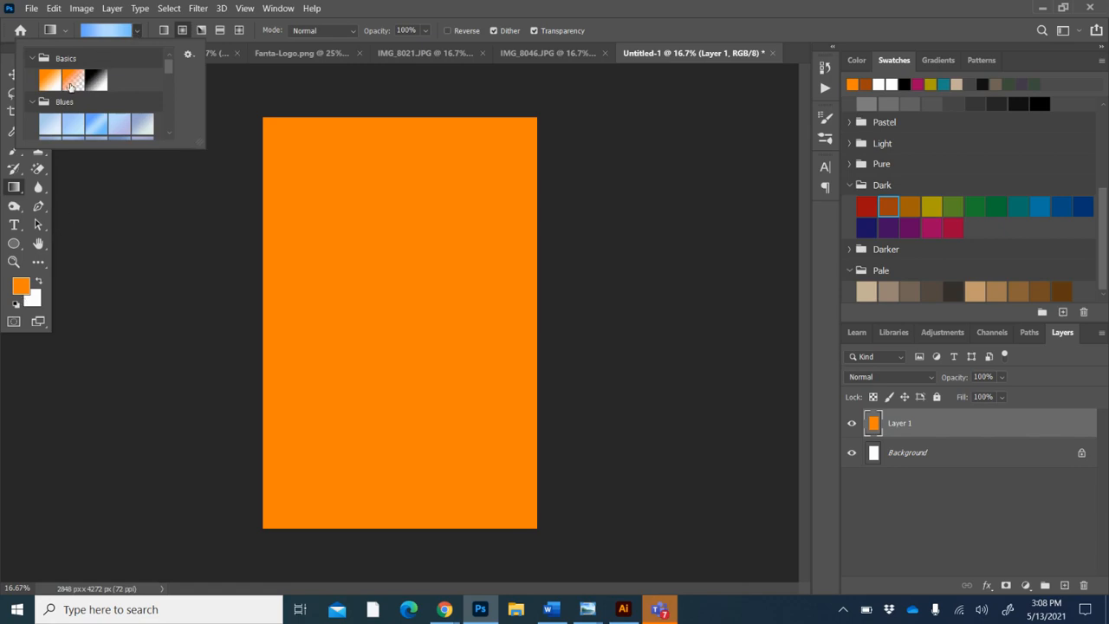
click(71, 86)
click(51, 86)
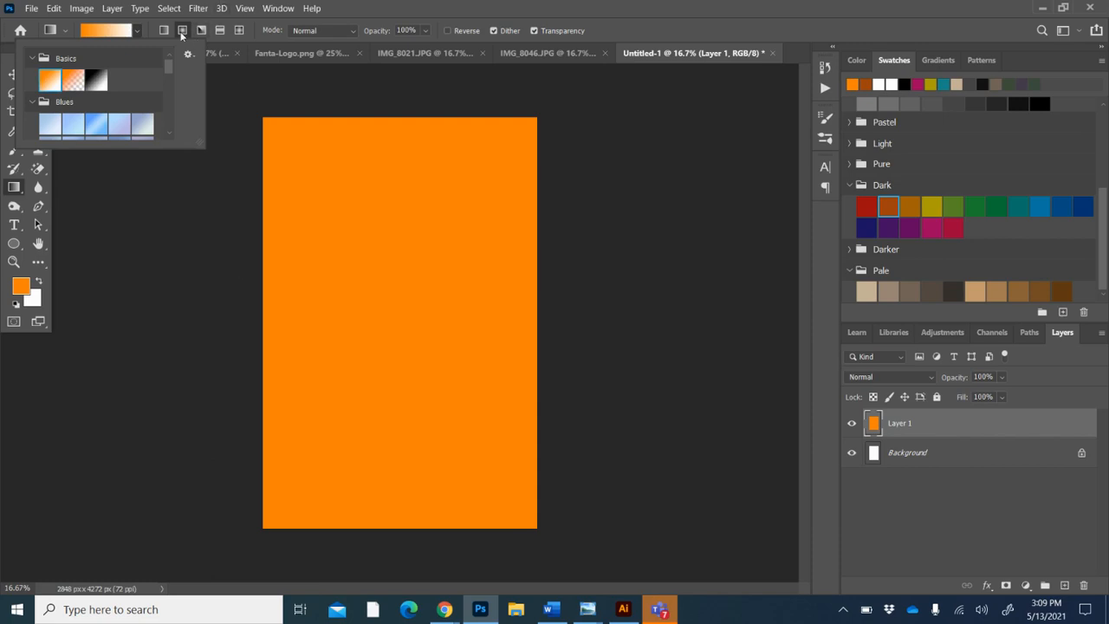
click(389, 269)
mouse_move(390, 269)
mouse_down()
mouse_move(293, 113)
mouse_move(441, 384)
mouse_up()
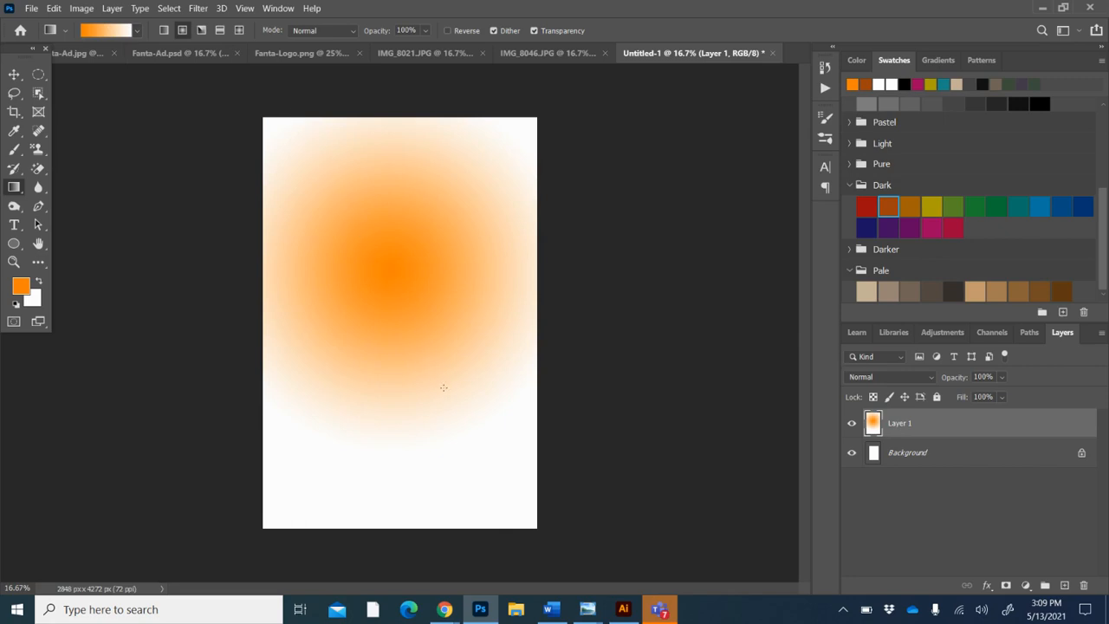
Choose the Blue_07 gradient preset and apply it to Layer 1 as a linear gradient running from left to right.
right_click(407, 348)
double_click(451, 440)
click(164, 31)
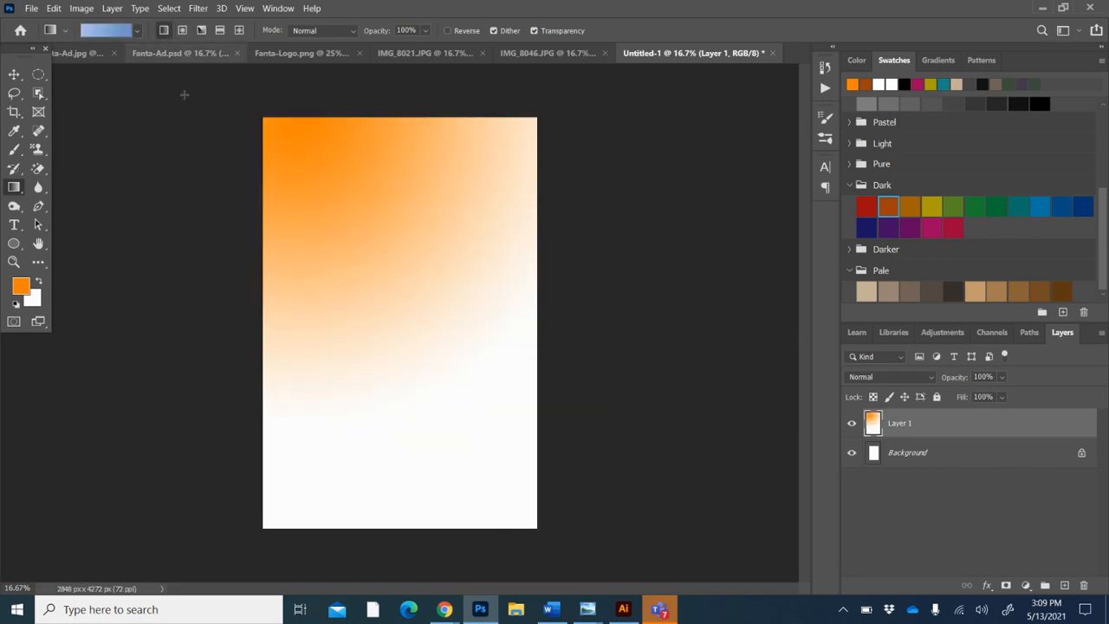
drag(259, 214, 633, 226)
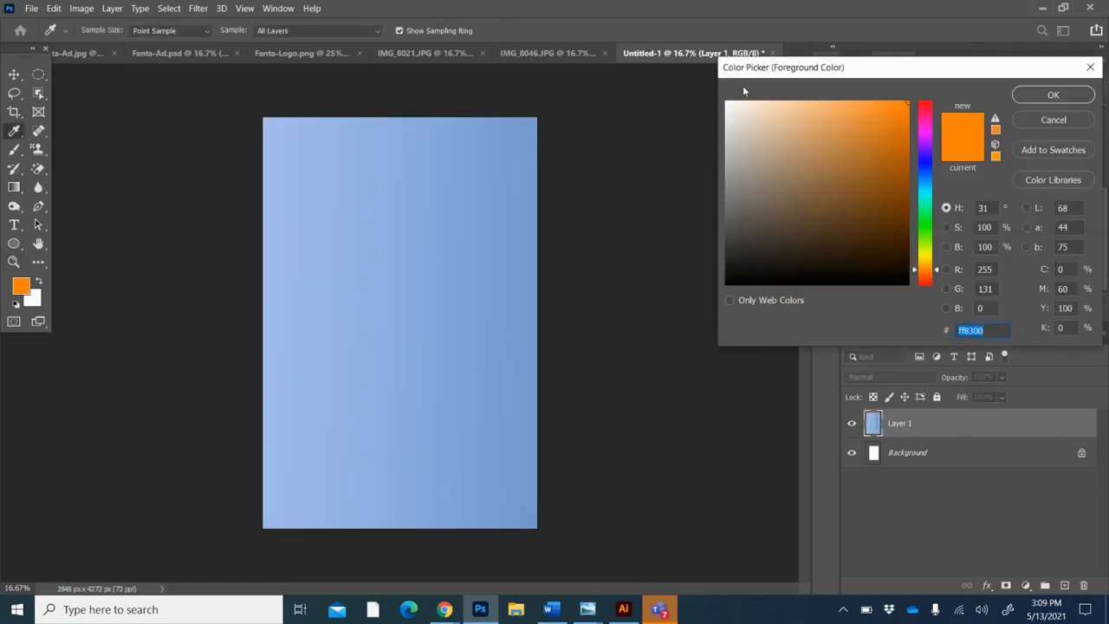
click(1045, 98)
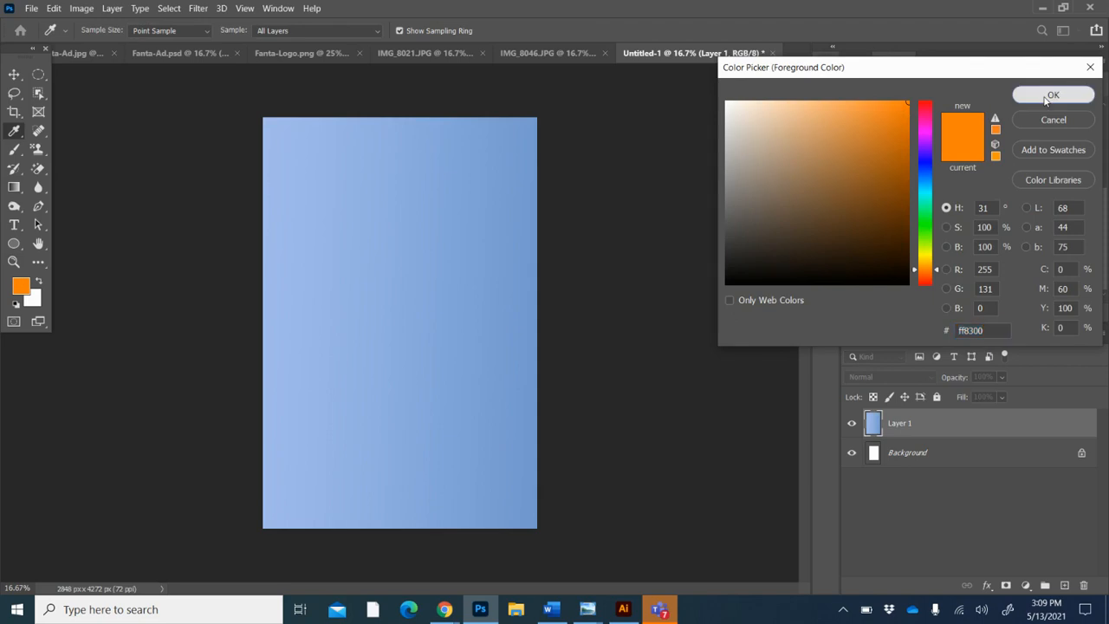
click(115, 36)
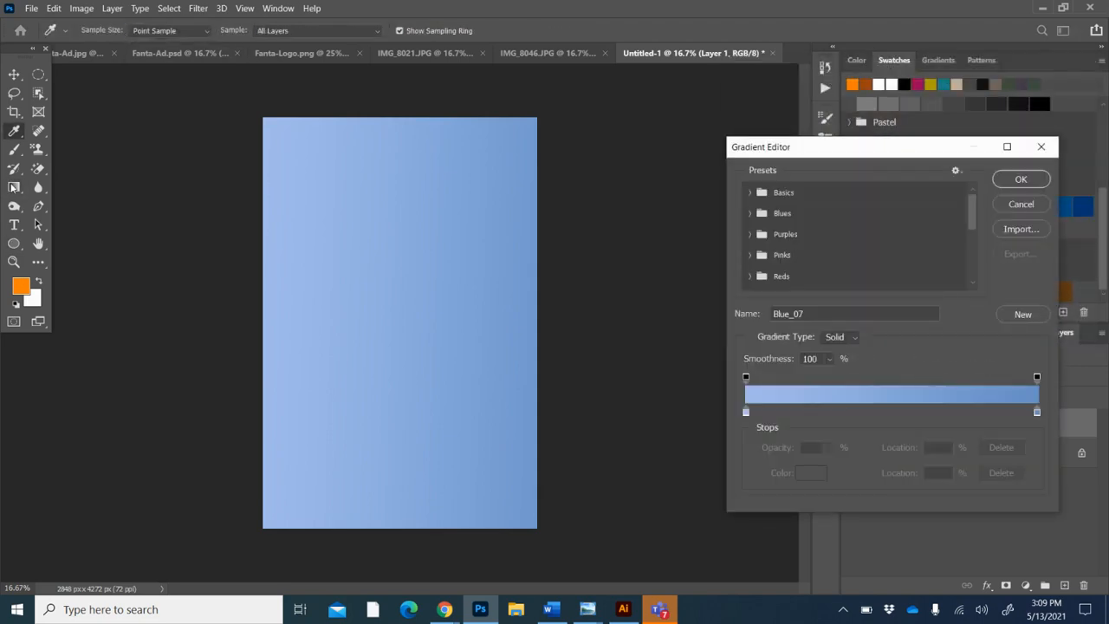
click(1019, 184)
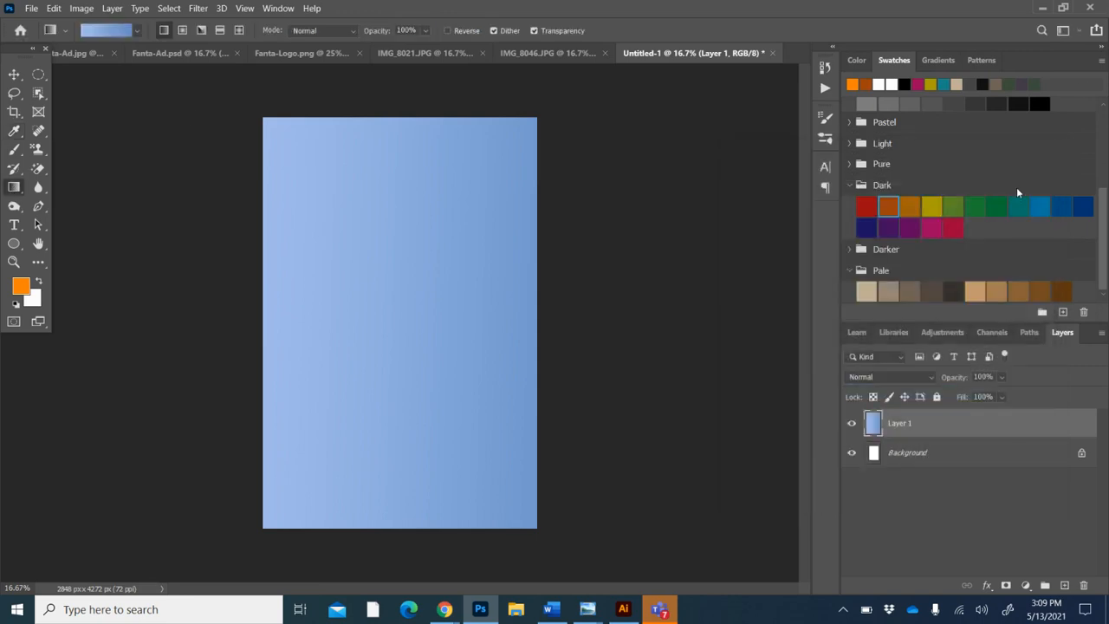
Cover Layer 1 with the Basics orange-to-white preset as a linear gradient from left to right, and try redrawing it from top to bottom.
click(137, 31)
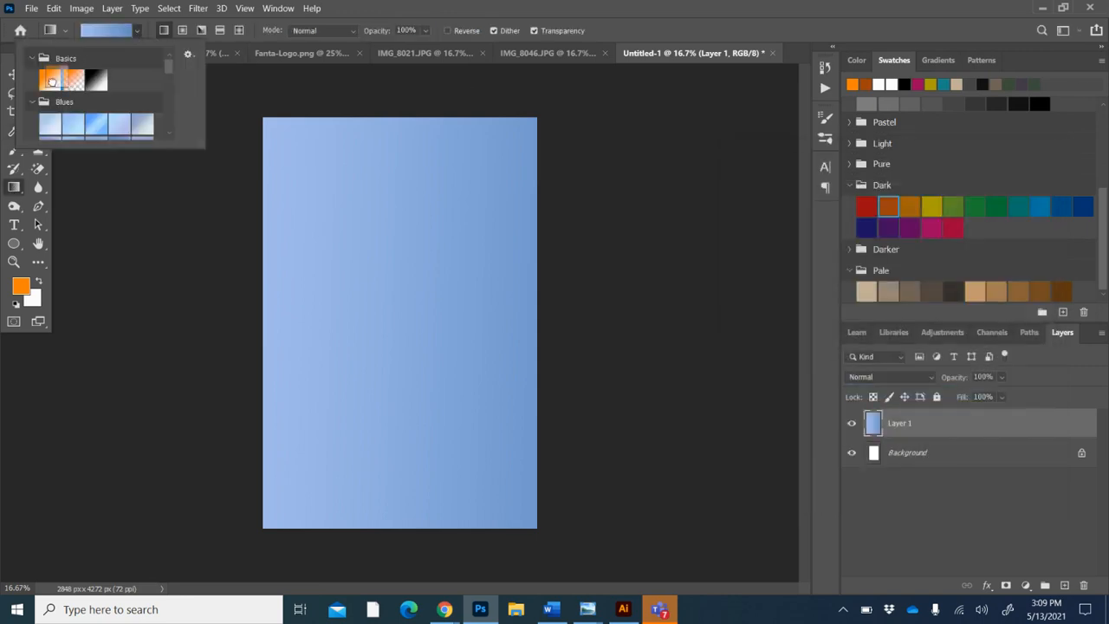
click(73, 82)
click(74, 84)
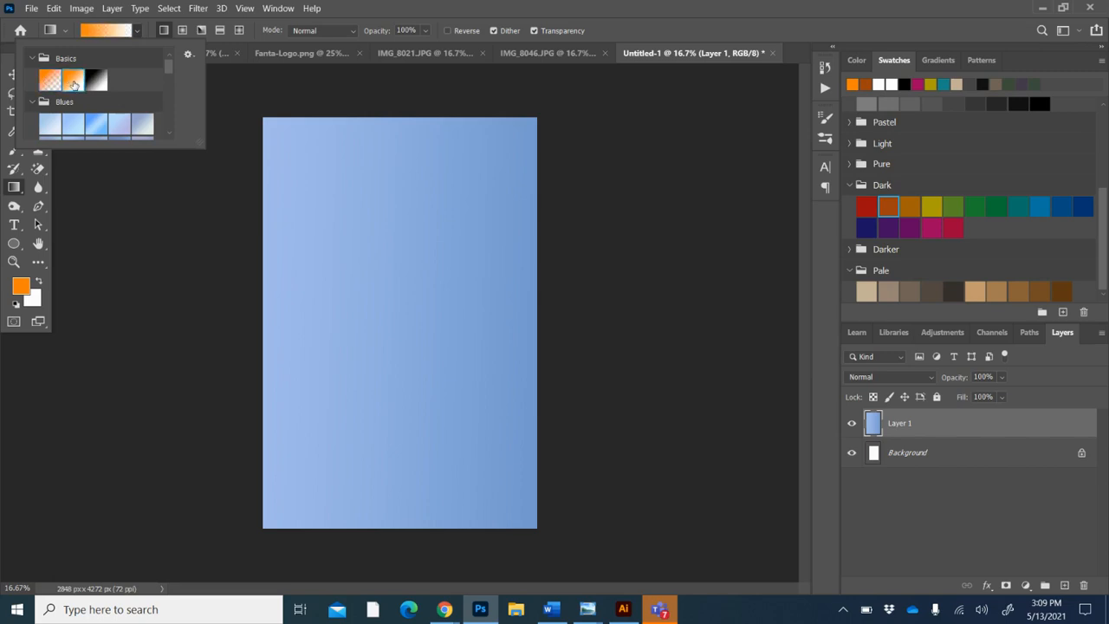
drag(230, 252, 452, 268)
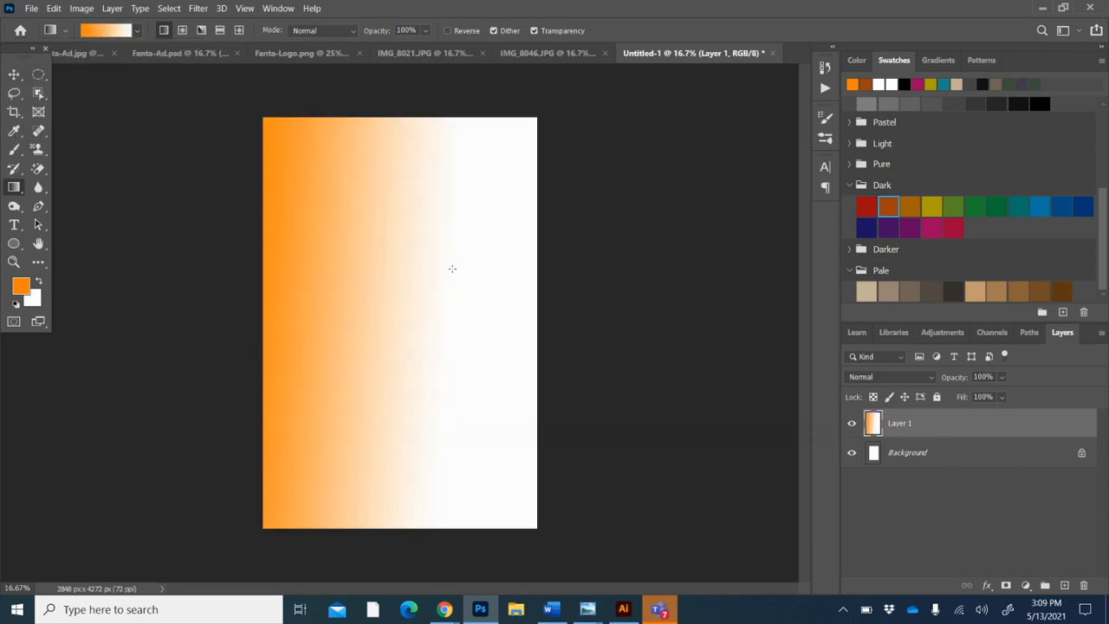
drag(430, 102, 425, 425)
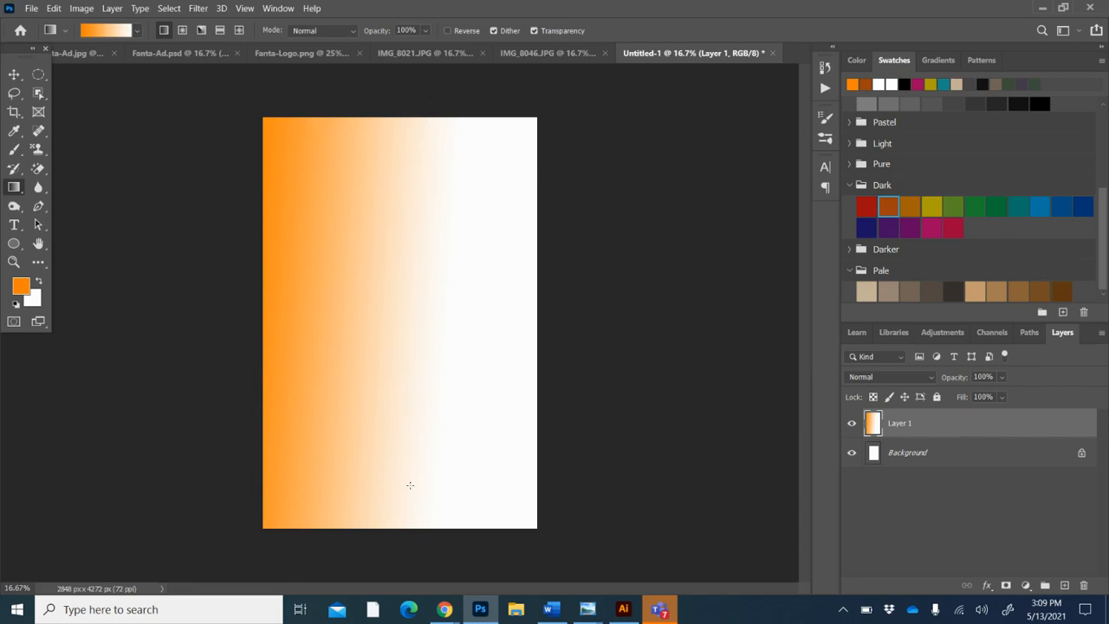